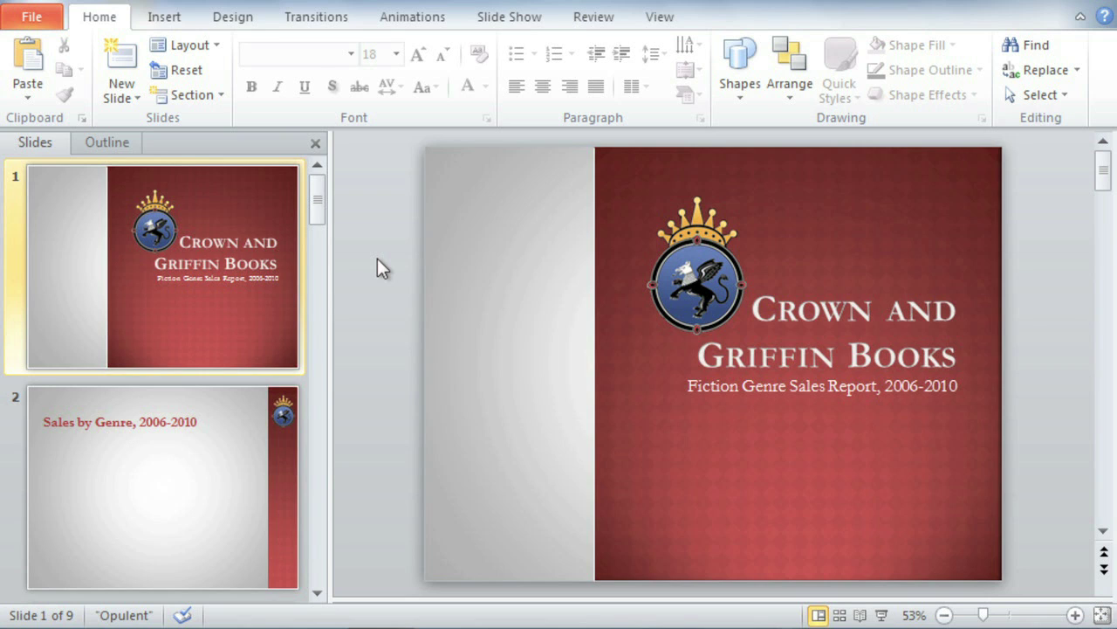
- Insert a table of six columns and six rows on slide 2, Sales by Genre, 2006-2010
{"action": "left_click", "coordinate": [239, 421]}
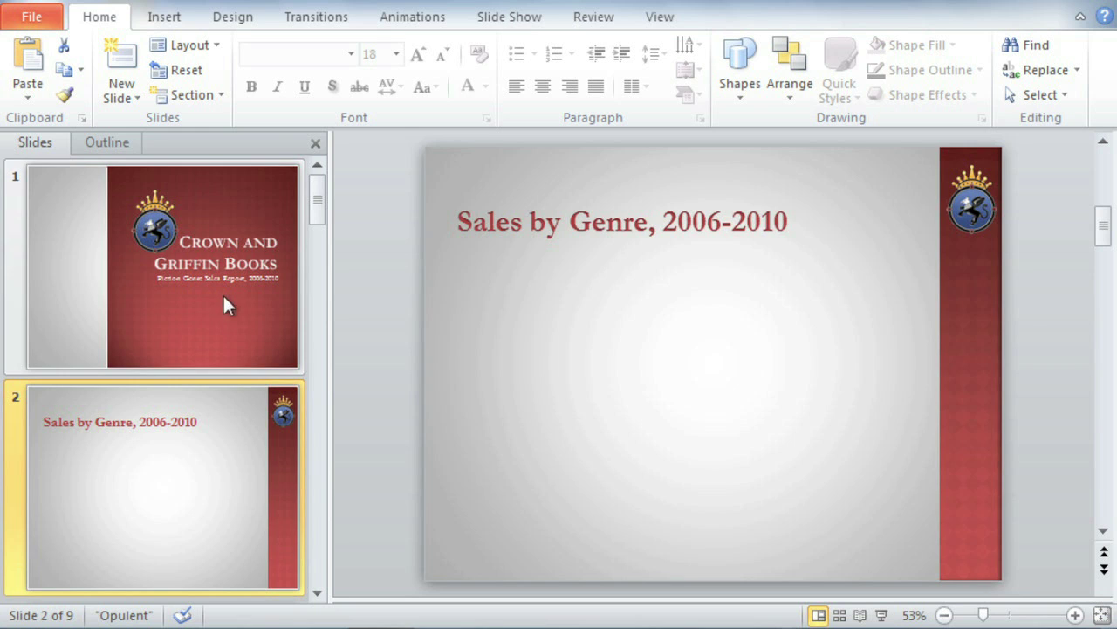
{"action": "left_click", "coordinate": [182, 25]}
{"action": "left_click", "coordinate": [39, 67]}
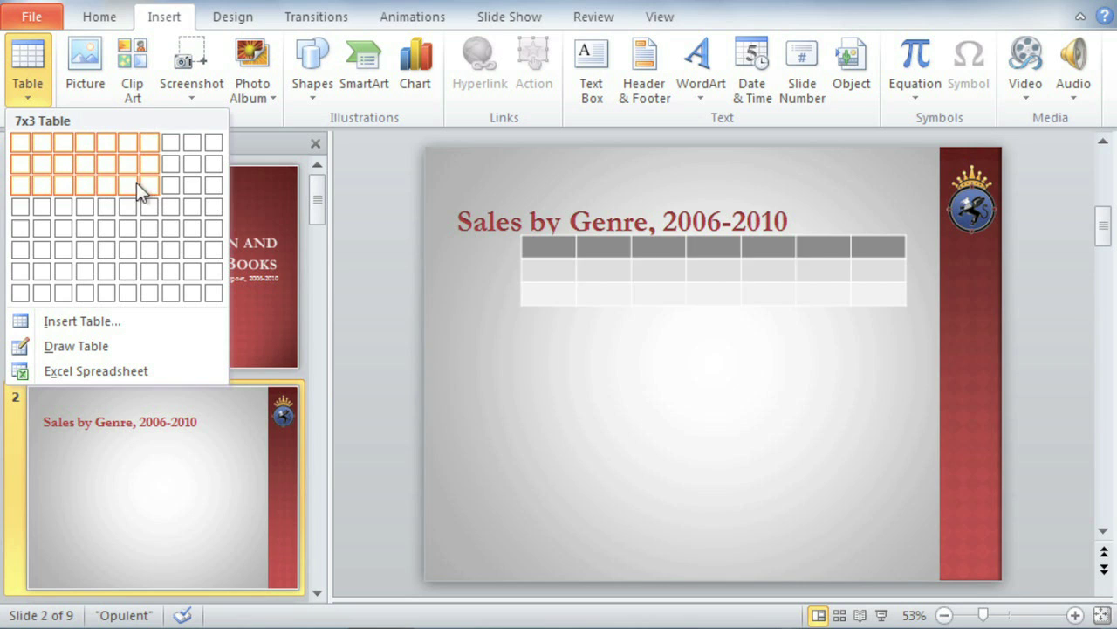
{"action": "left_click", "coordinate": [126, 253]}
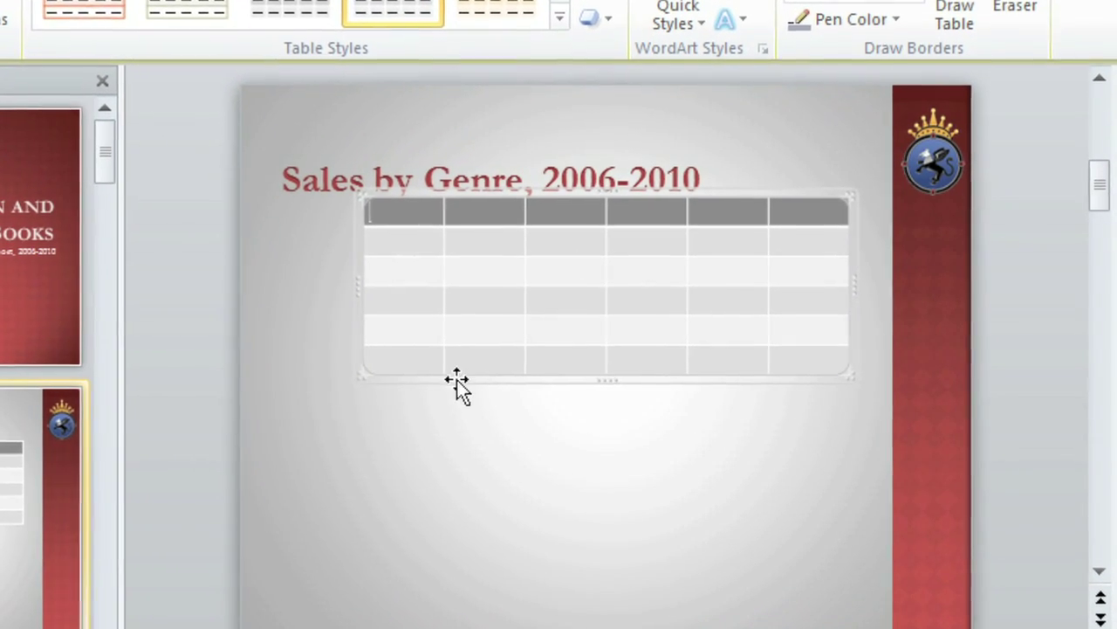
- Move the table below the slide title, aligned with its left edge, and enlarge it to nearly the width of the gray area
{"action": "left_click_drag", "start_coordinate": [442, 381], "coordinate": [371, 406]}
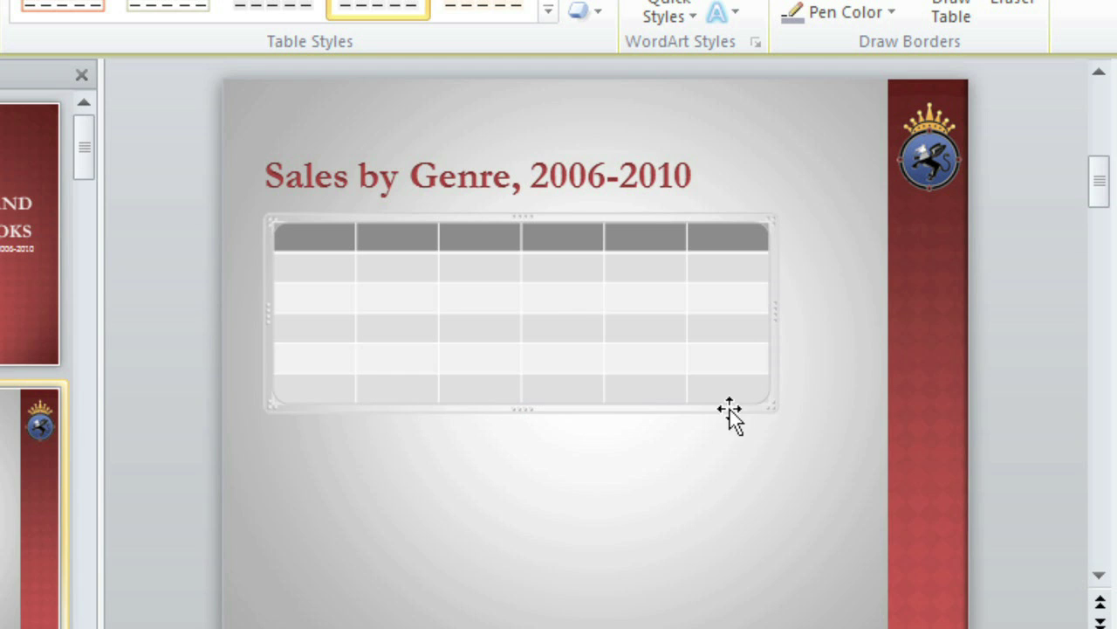
{"action": "left_click_drag", "start_coordinate": [770, 404], "coordinate": [834, 506]}
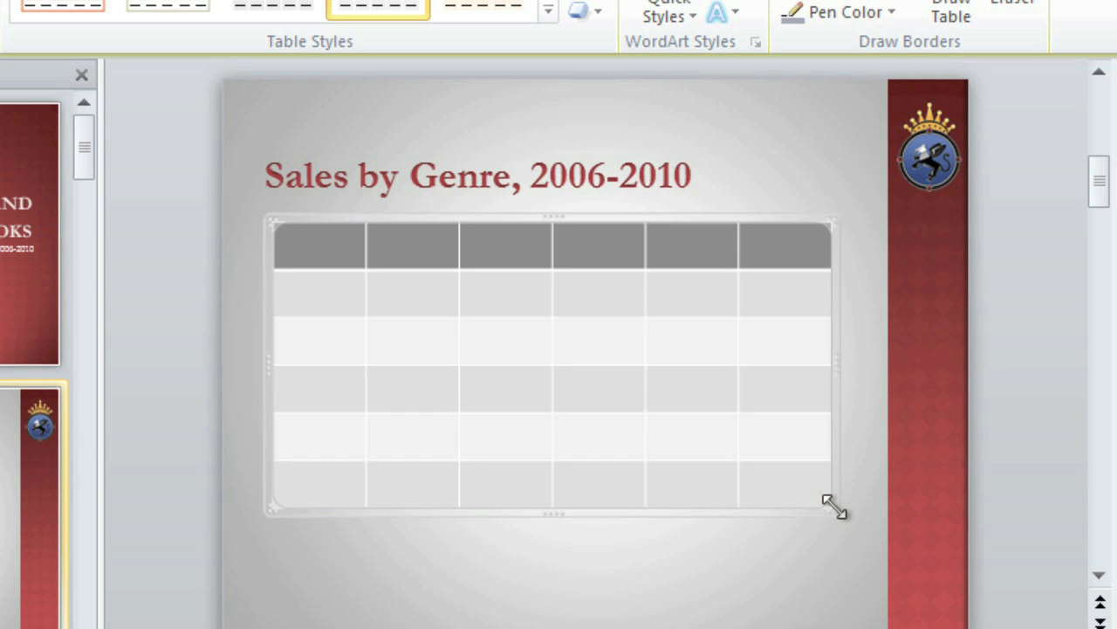
- Fill the table's first column from the header down with Genre, Classics, Mystery, Sci-Fi Fantasy and Young Adult
{"action": "left_click", "coordinate": [334, 251]}
{"action": "type", "text": "Genre"}
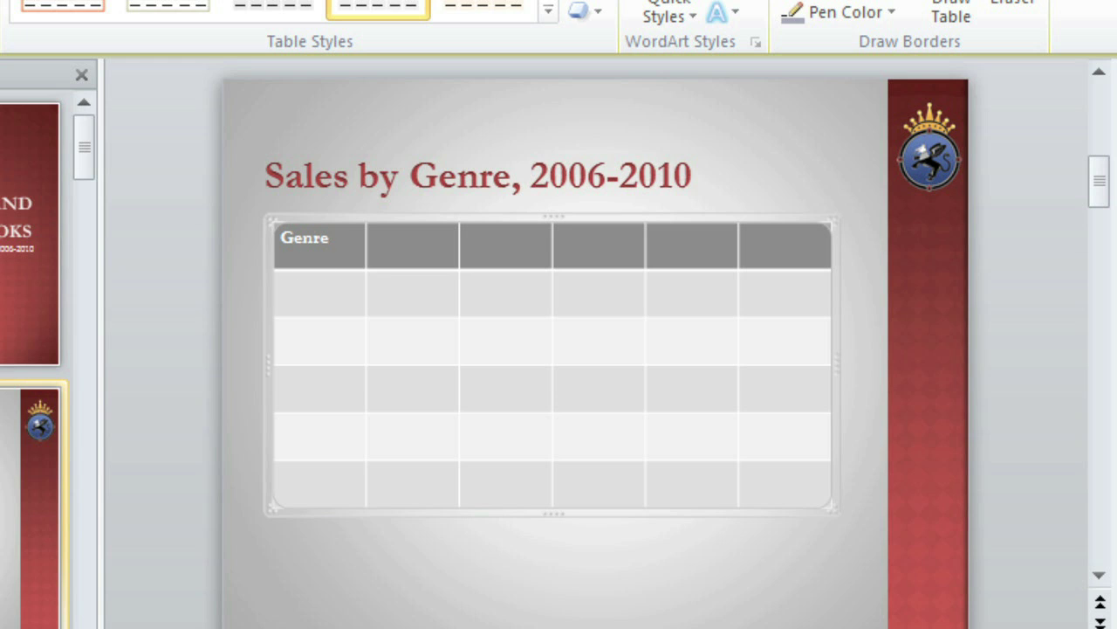
{"action": "left_click", "coordinate": [281, 285]}
{"action": "type", "text": "Classics"}
{"action": "left_click", "coordinate": [280, 333]}
{"action": "type", "text": "Mystery"}
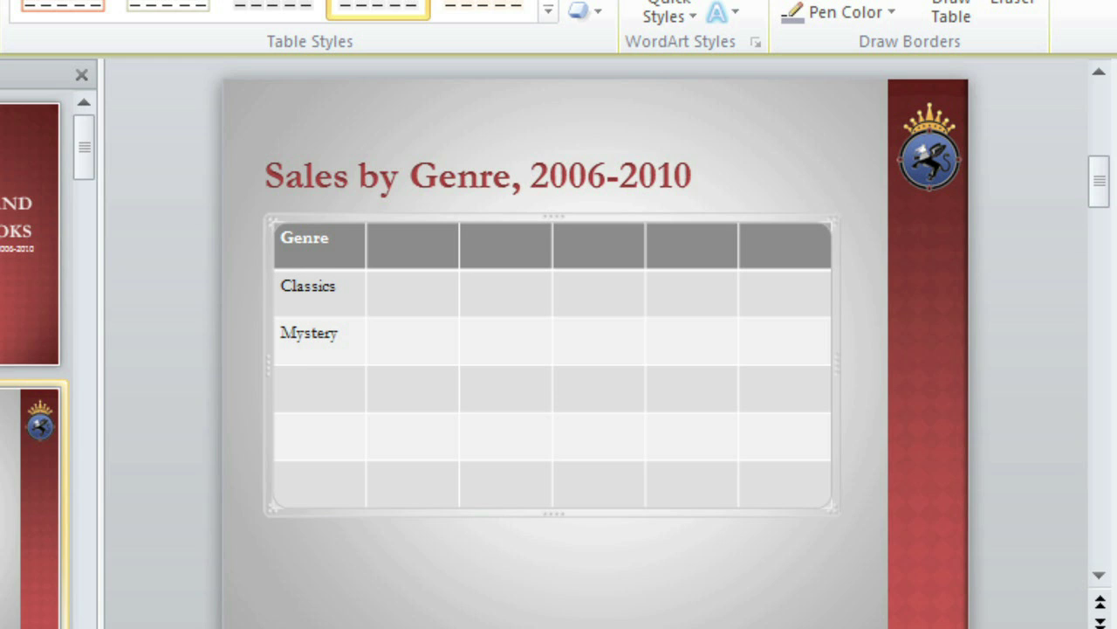
{"action": "left_click", "coordinate": [281, 380]}
{"action": "type", "text": "Sci-Fi Fantasy"}
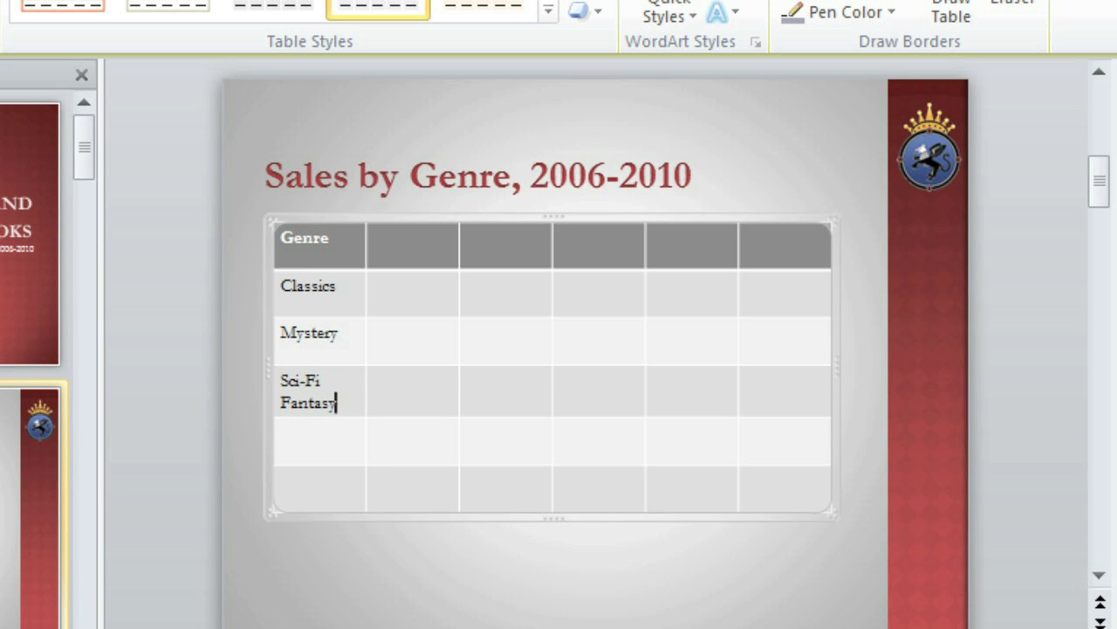
{"action": "left_click", "coordinate": [280, 432]}
{"action": "type", "text": "Young A"}
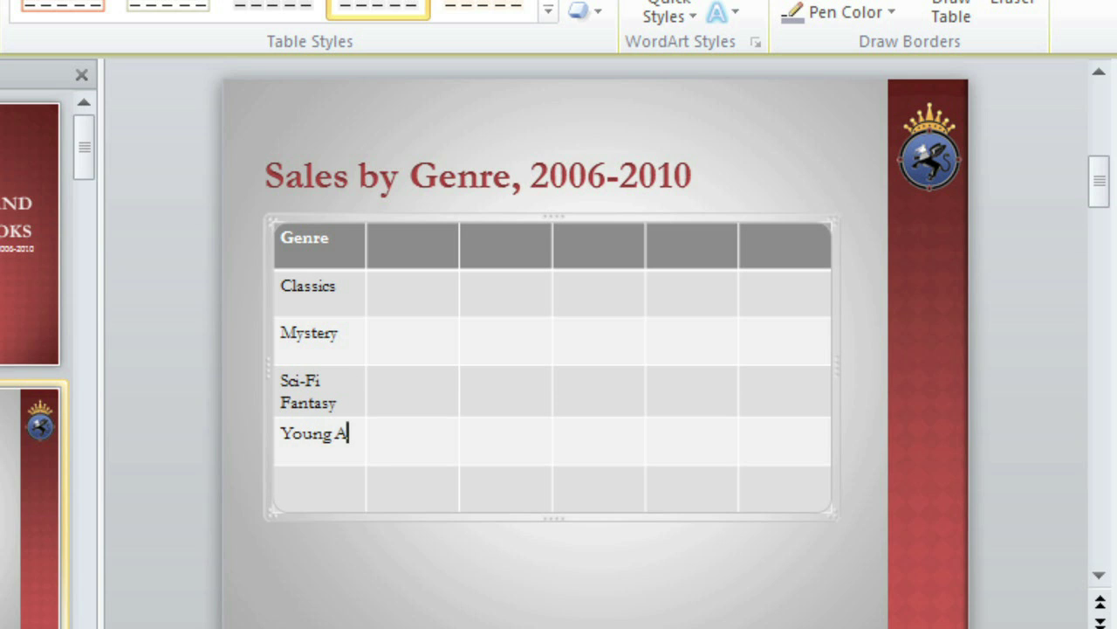
{"action": "type", "text": "dult"}
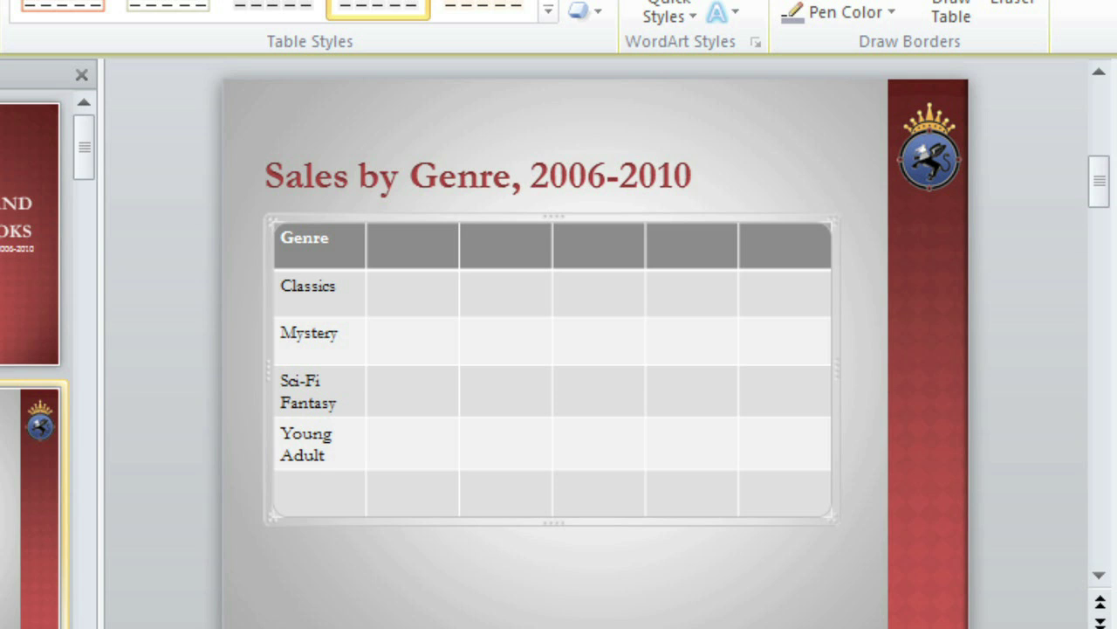
- Insert a row below Mystery in the table and enter Romance in its first cell
{"action": "left_click", "coordinate": [350, 342]}
{"action": "right_click", "coordinate": [349, 343]}
{"action": "mouse_move", "coordinate": [367, 470]}
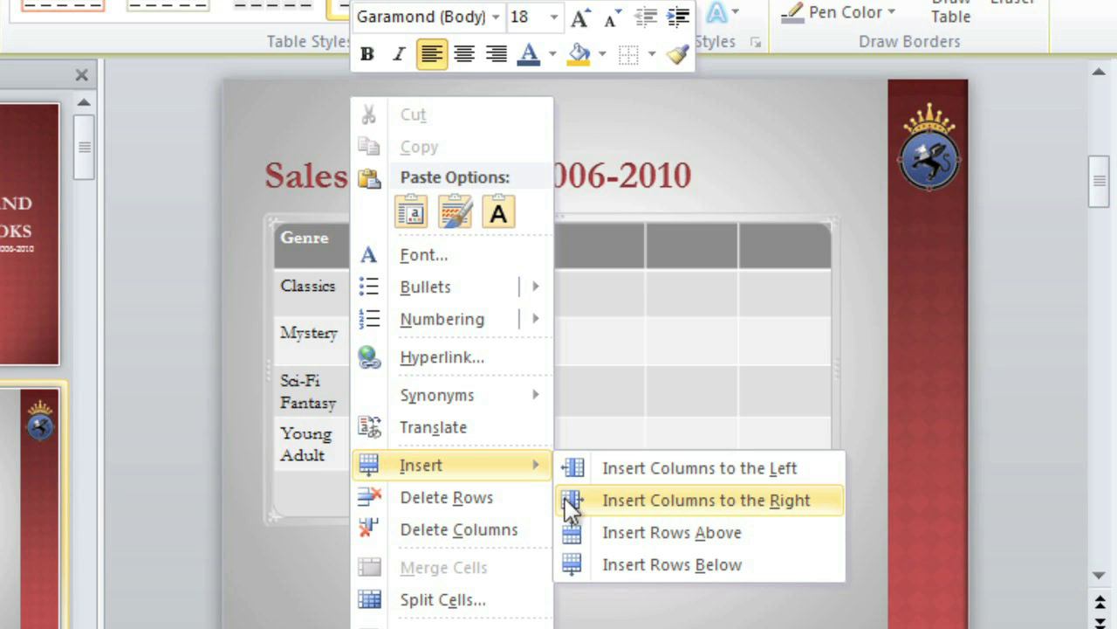
{"action": "left_click", "coordinate": [572, 565]}
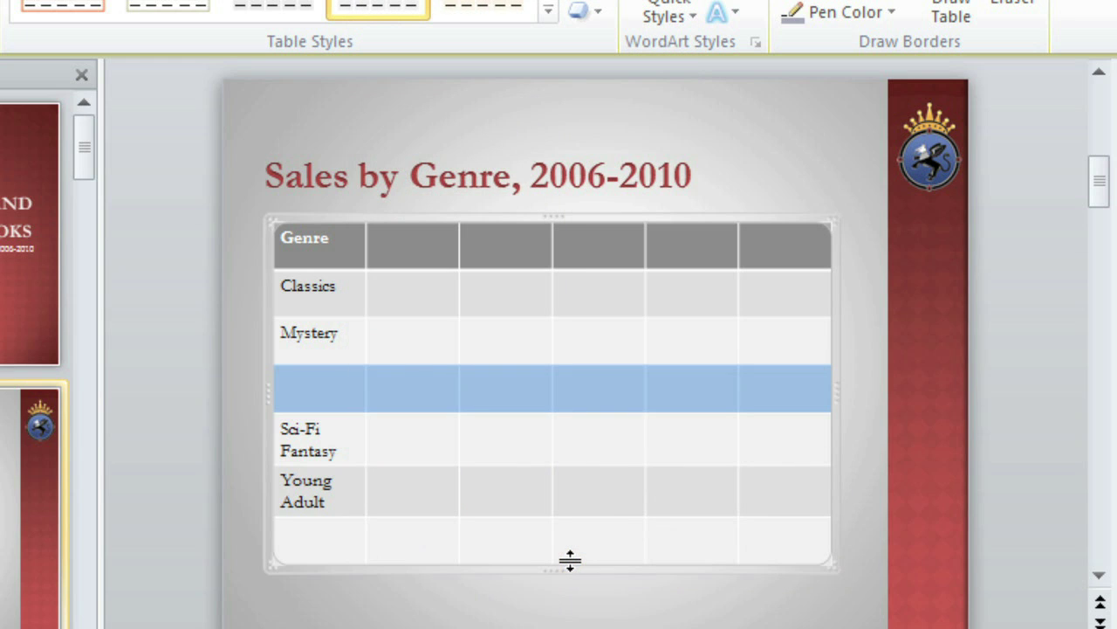
{"action": "type", "text": "Romance"}
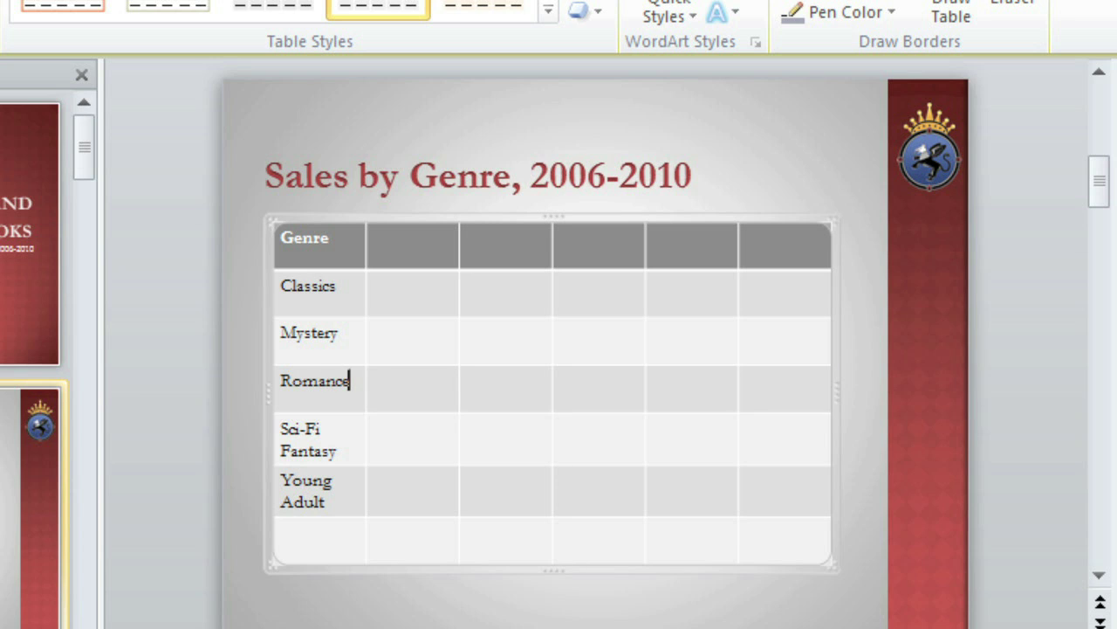
- Delete the empty last row of the table, below Young Adult
{"action": "left_click", "coordinate": [333, 535]}
{"action": "right_click", "coordinate": [333, 534]}
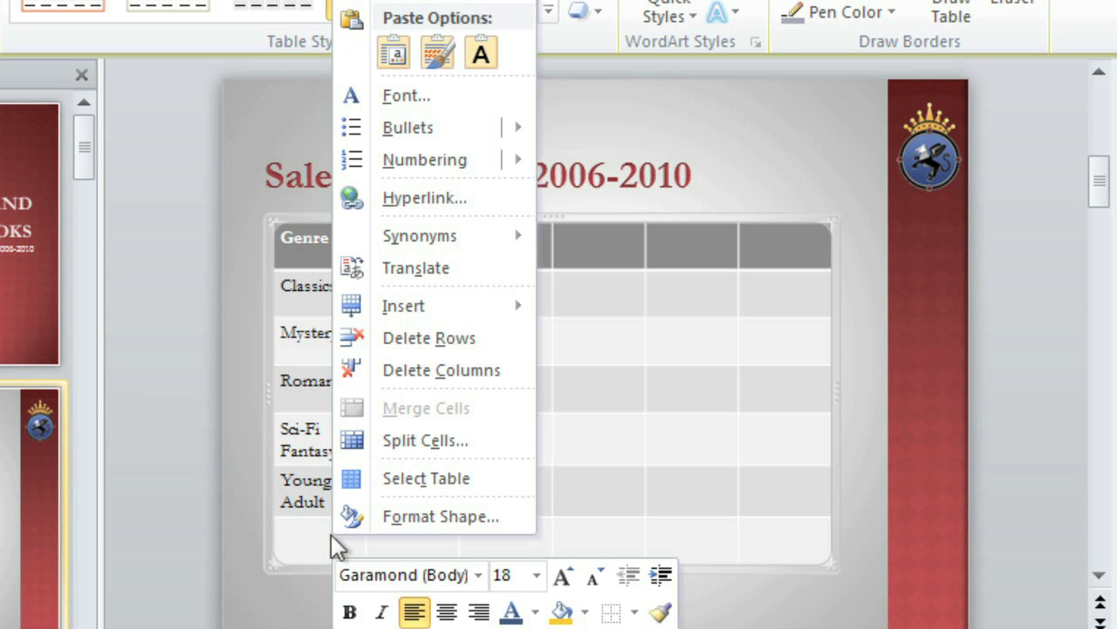
{"action": "left_click", "coordinate": [349, 341]}
- Apply the blue Medium Style 3 - Accent 3 table style to the sales table
{"action": "left_click", "coordinate": [168, 345]}
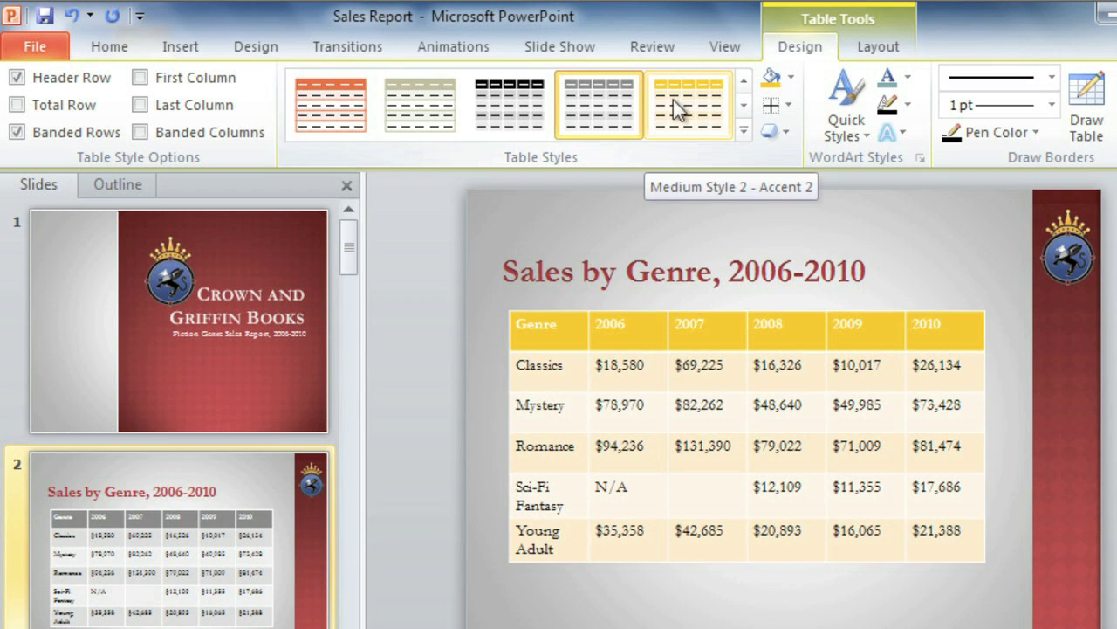
{"action": "left_click", "coordinate": [744, 128]}
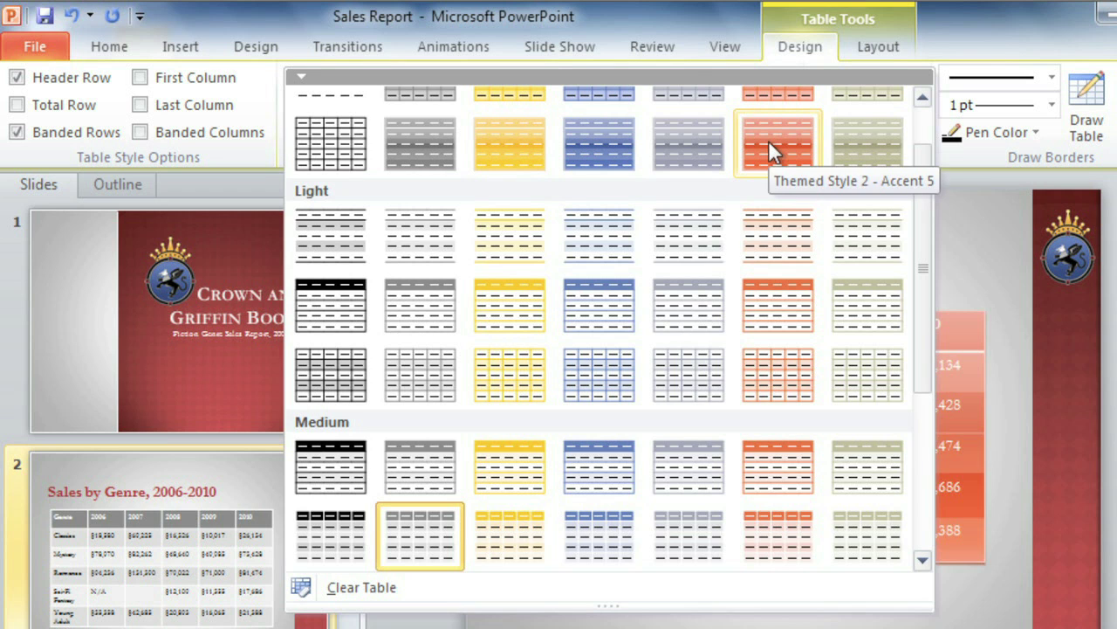
{"action": "scroll", "coordinate": [919, 401], "scroll_direction": "down", "scroll_amount": 4}
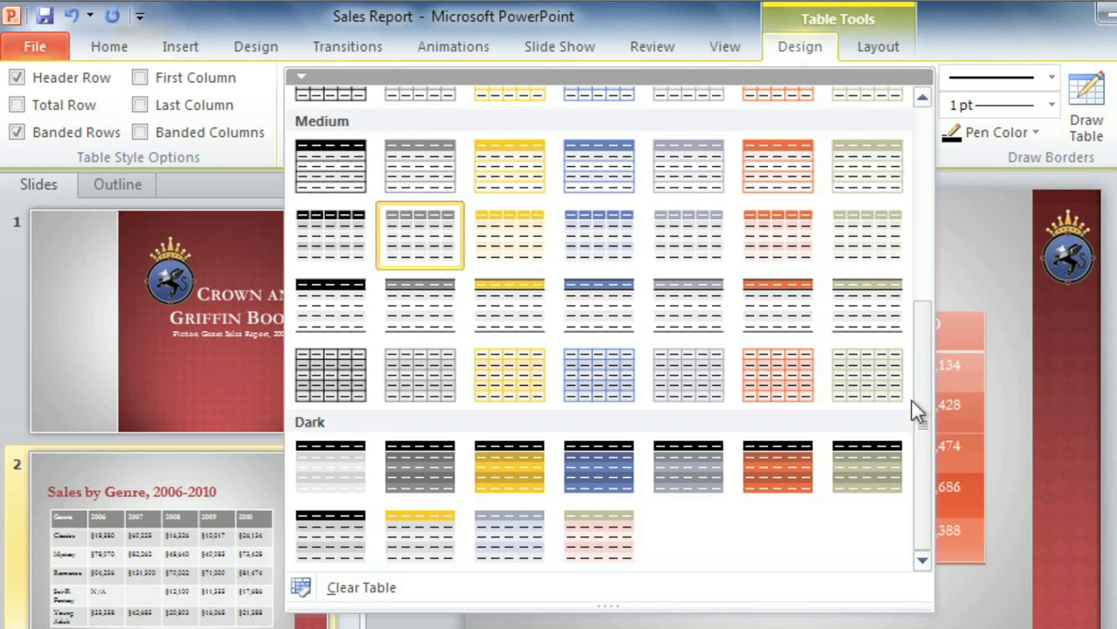
{"action": "left_click", "coordinate": [615, 305]}
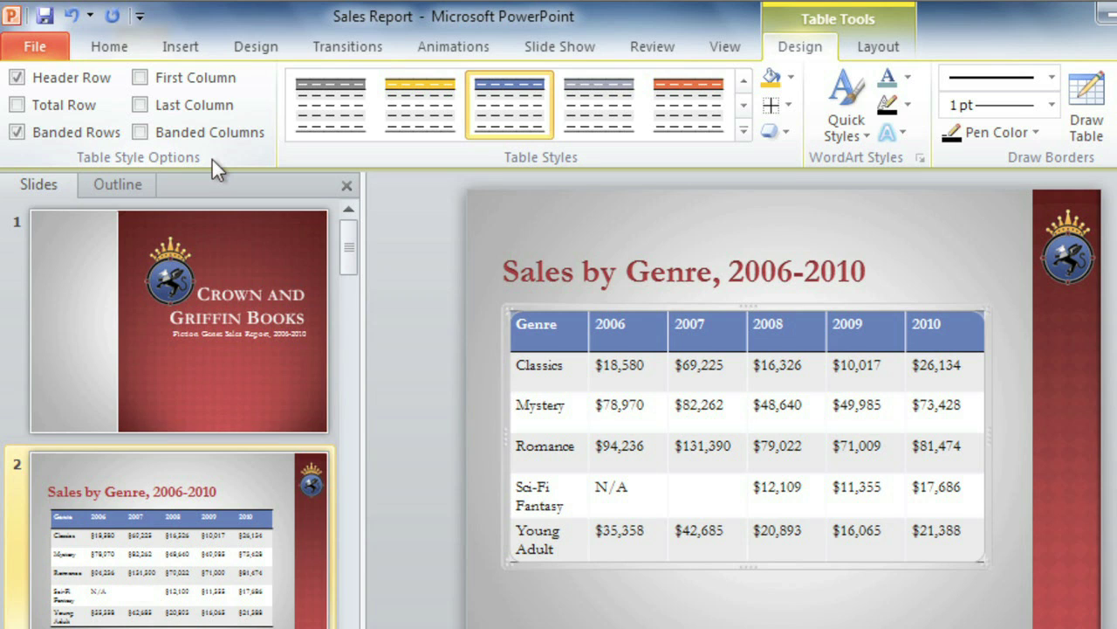
- Toggle the table's Header Row option off and back on, and enable the First Column option
{"action": "left_click", "coordinate": [17, 78]}
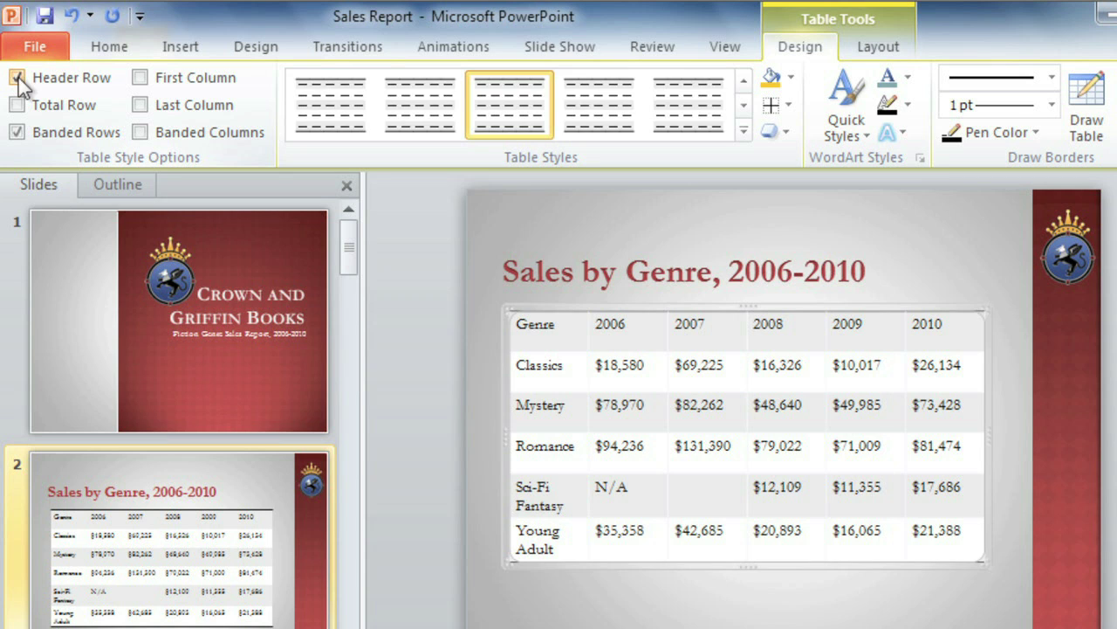
{"action": "left_click", "coordinate": [138, 78]}
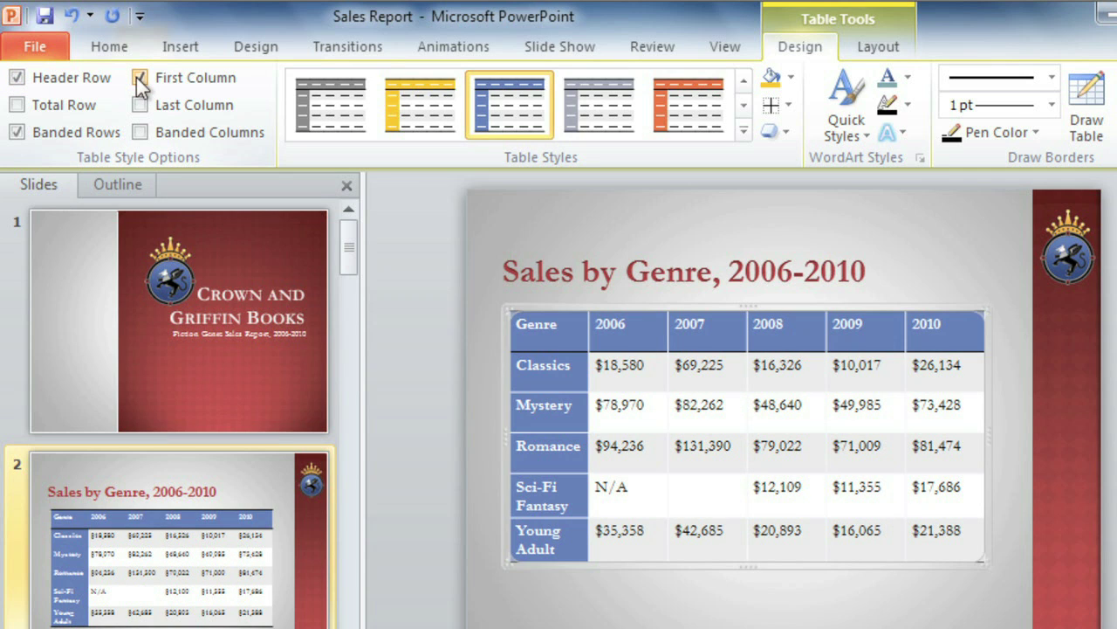
{"action": "left_click", "coordinate": [393, 293]}
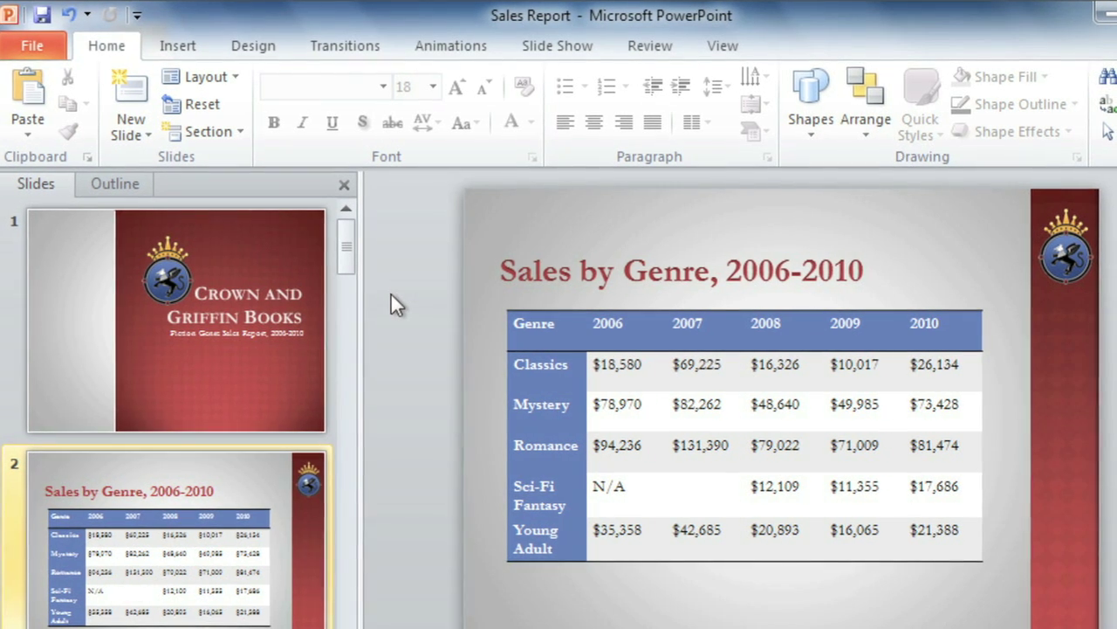
- Apply 1½ pt dotted inside borders in the lavender-gray theme color to the whole table
{"action": "left_click_drag", "start_coordinate": [515, 325], "coordinate": [924, 546]}
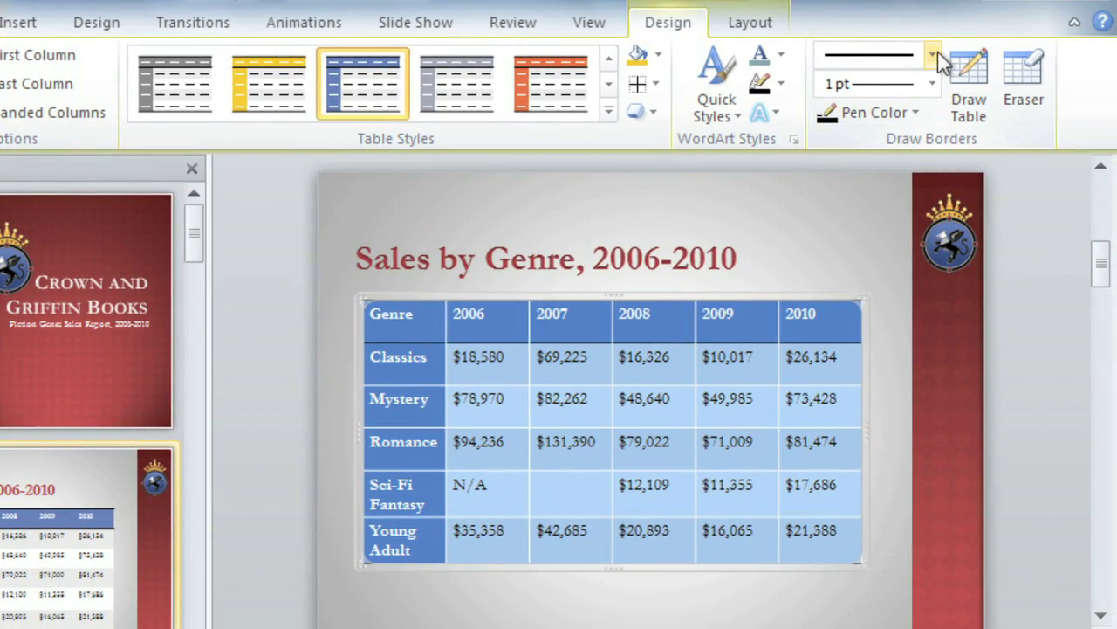
{"action": "left_click", "coordinate": [932, 56]}
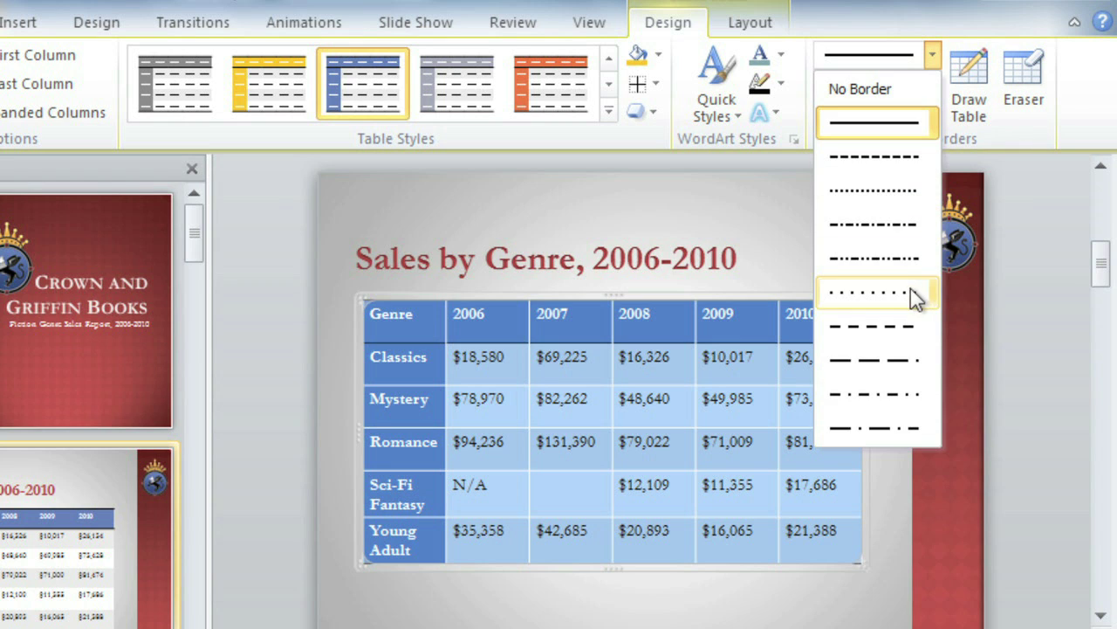
{"action": "left_click", "coordinate": [910, 291]}
{"action": "left_click", "coordinate": [931, 85]}
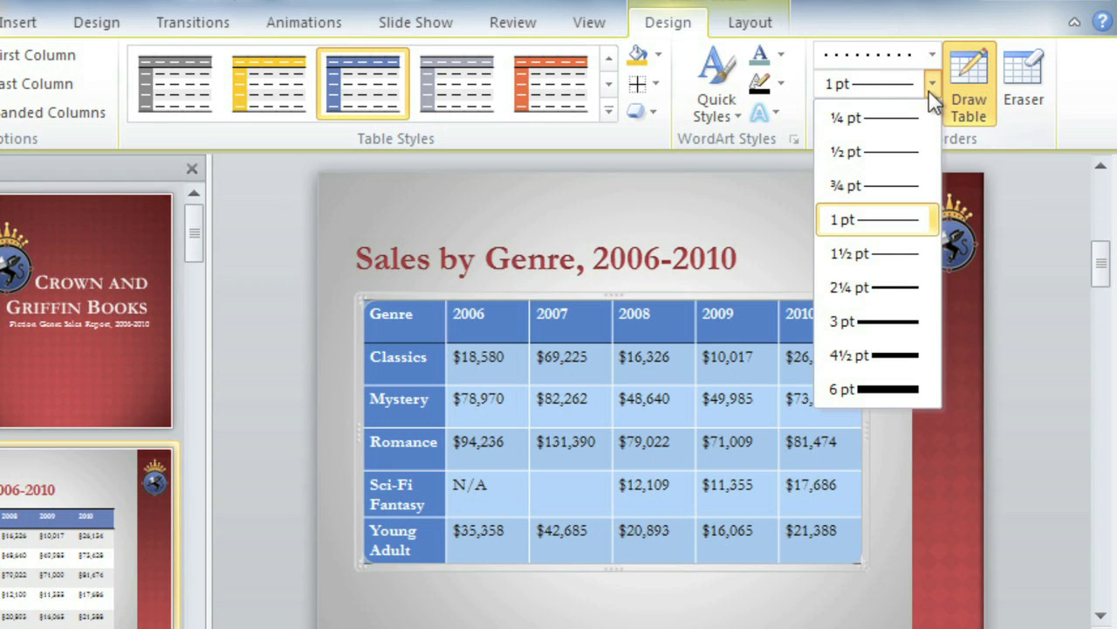
{"action": "left_click", "coordinate": [890, 252]}
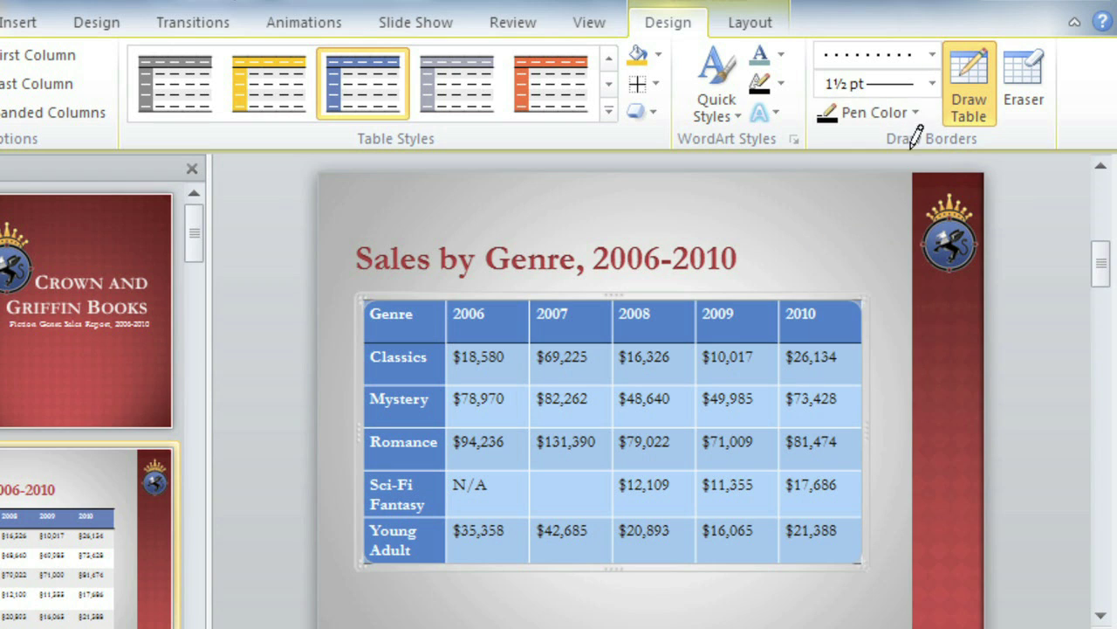
{"action": "left_click", "coordinate": [913, 112]}
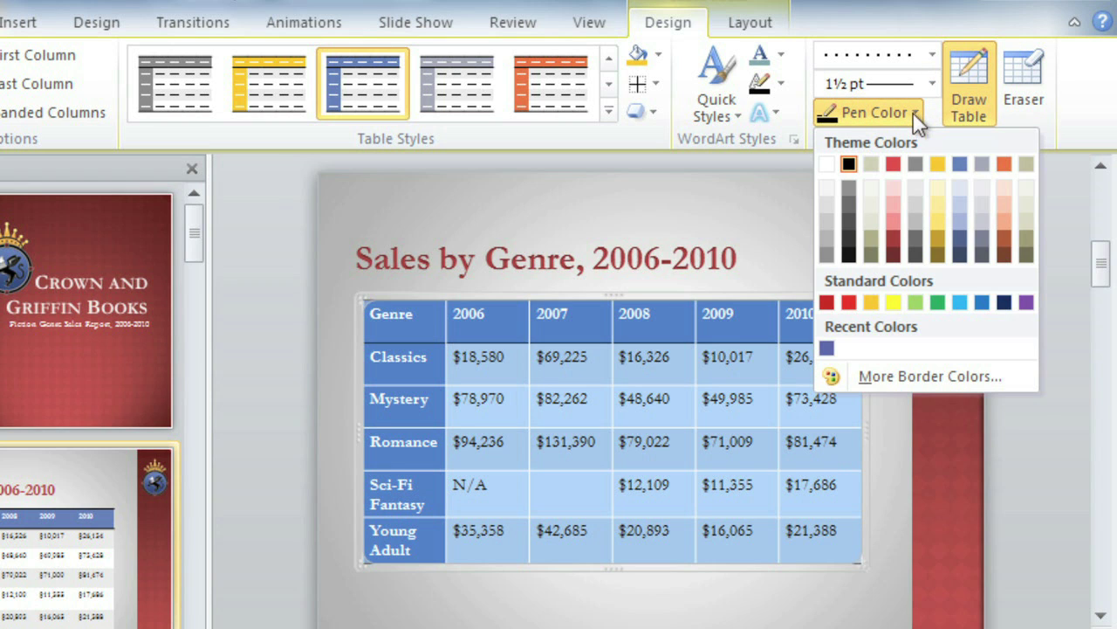
{"action": "left_click", "coordinate": [982, 163]}
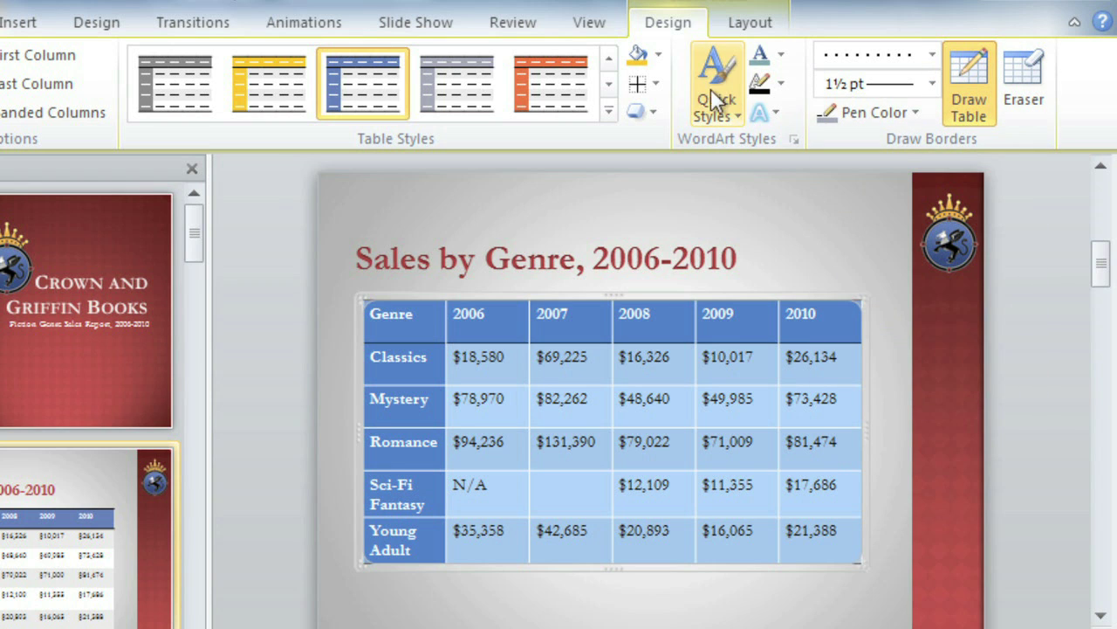
{"action": "left_click", "coordinate": [662, 86]}
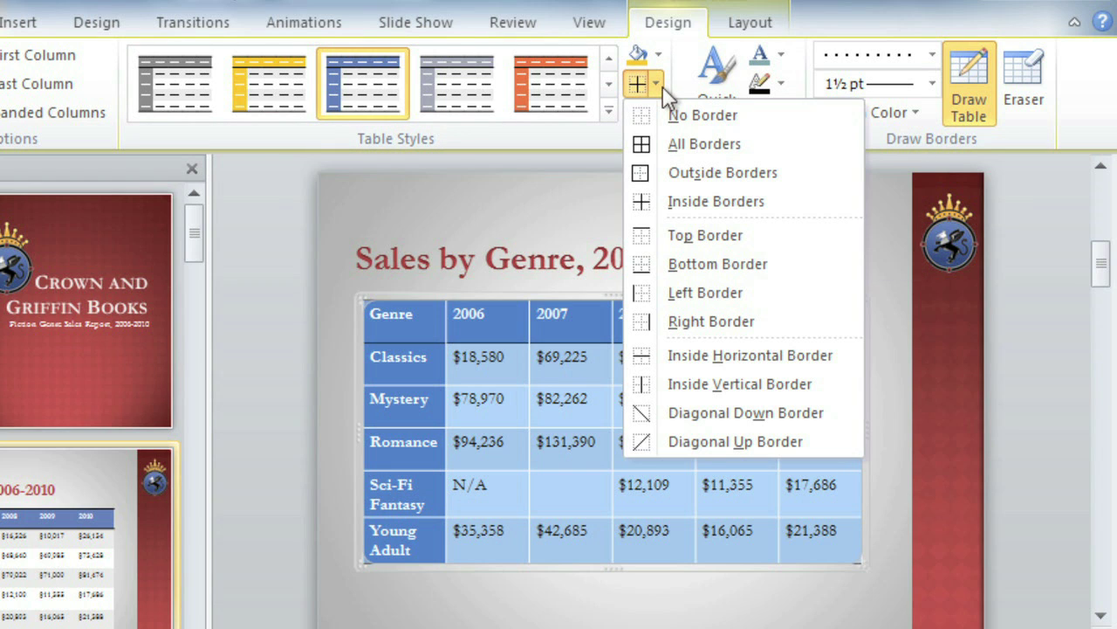
{"action": "left_click", "coordinate": [657, 207]}
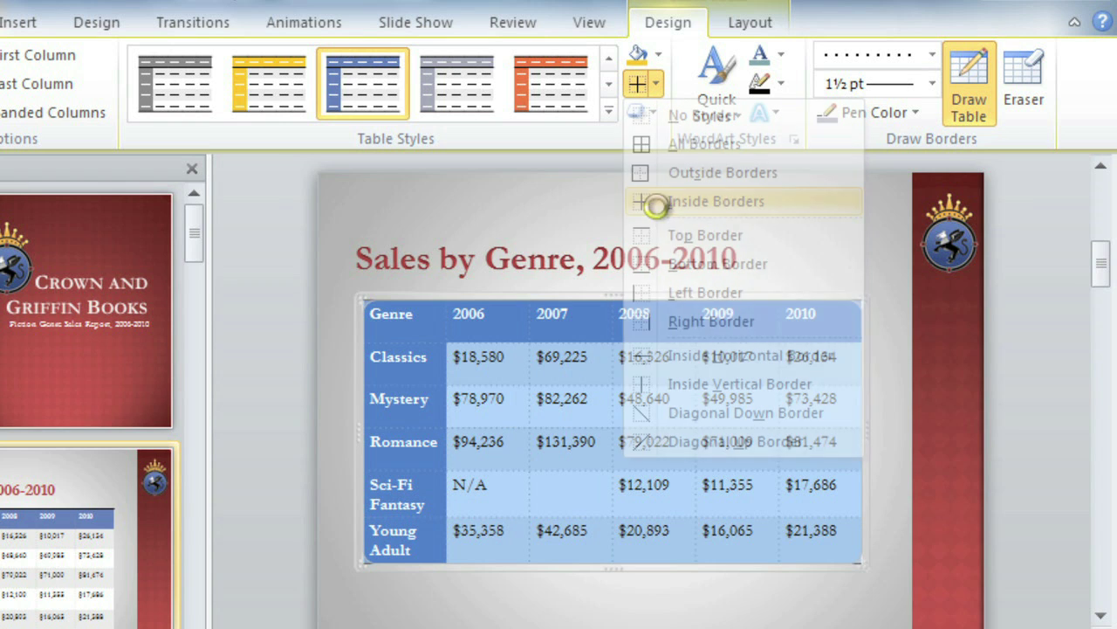
{"action": "left_click", "coordinate": [830, 319]}
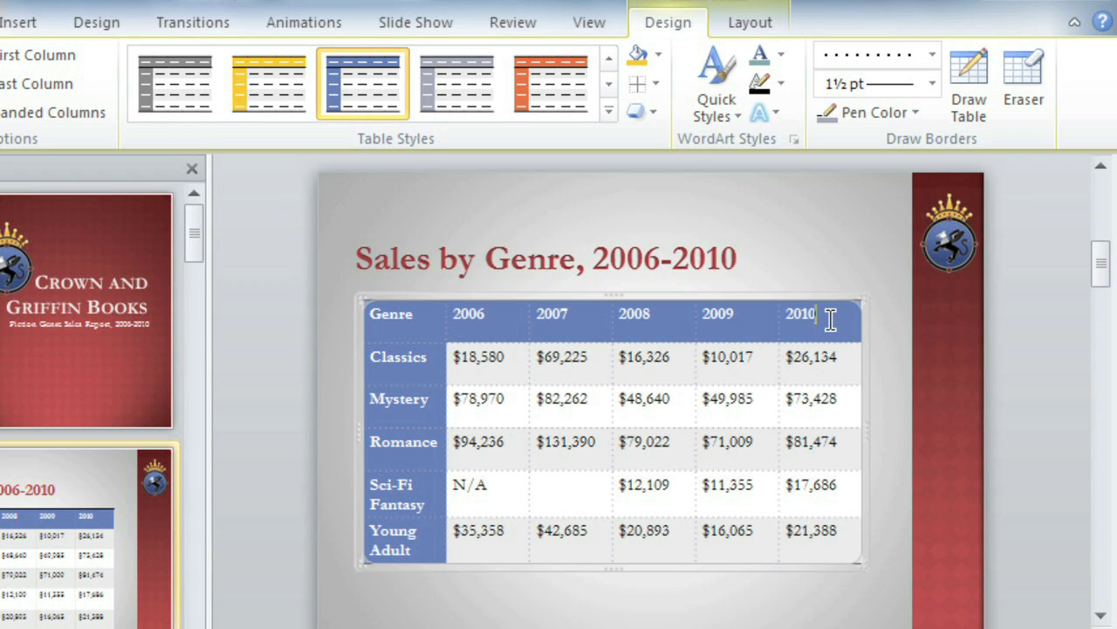
- Set the header row's height to 1.1" and distribute the heights of the table's rows equally
{"action": "left_click", "coordinate": [748, 23]}
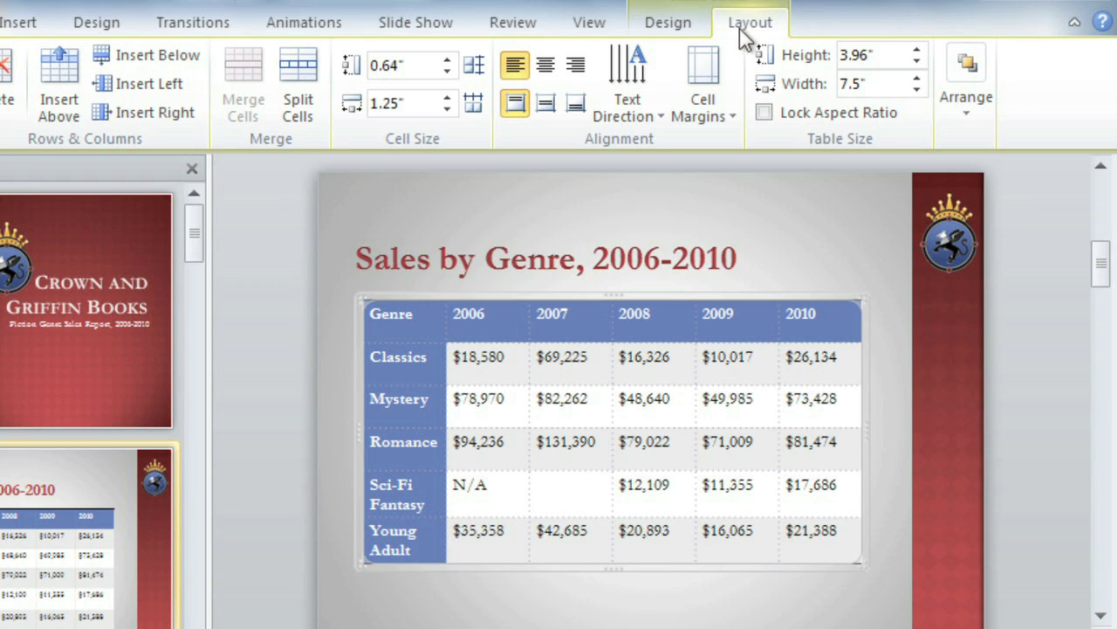
{"action": "left_click", "coordinate": [448, 62]}
{"action": "left_click", "coordinate": [449, 61]}
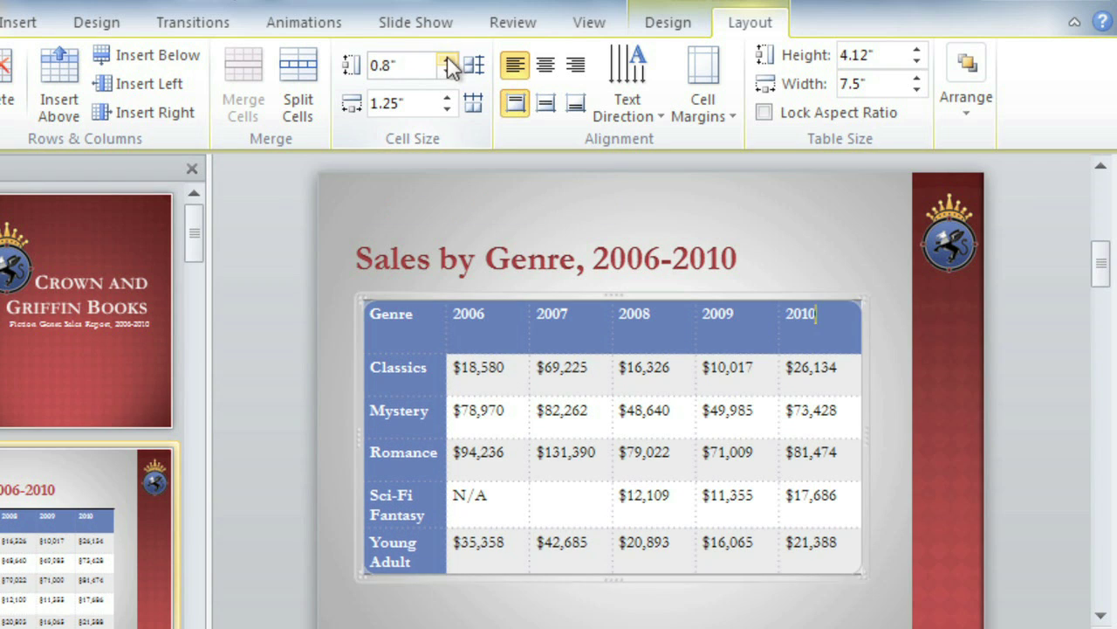
{"action": "left_click", "coordinate": [449, 62]}
{"action": "left_click", "coordinate": [449, 62]}
{"action": "left_click", "coordinate": [449, 61]}
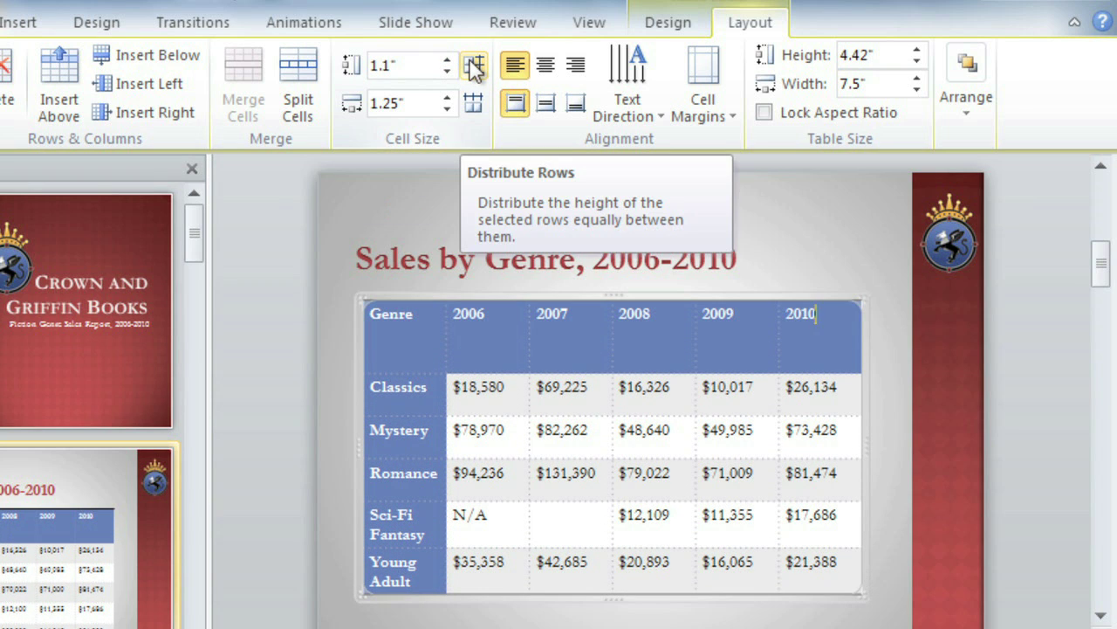
{"action": "left_click", "coordinate": [474, 68]}
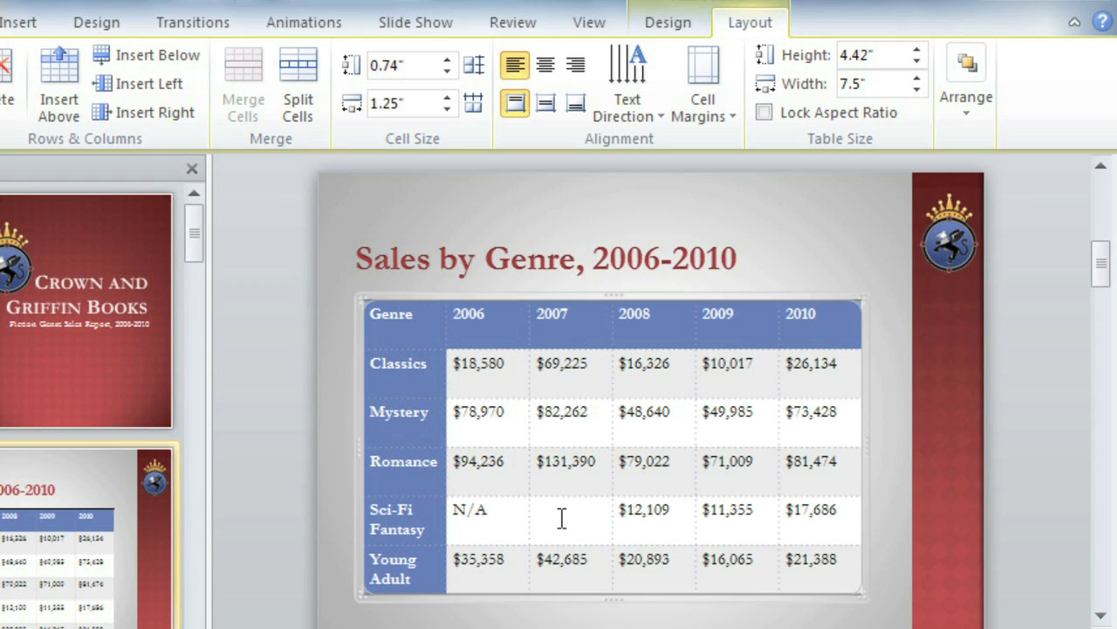
- Merge the 2006 and 2007 cells of the Sci-Fi Fantasy row into one cell
{"action": "left_click_drag", "start_coordinate": [562, 517], "coordinate": [509, 517]}
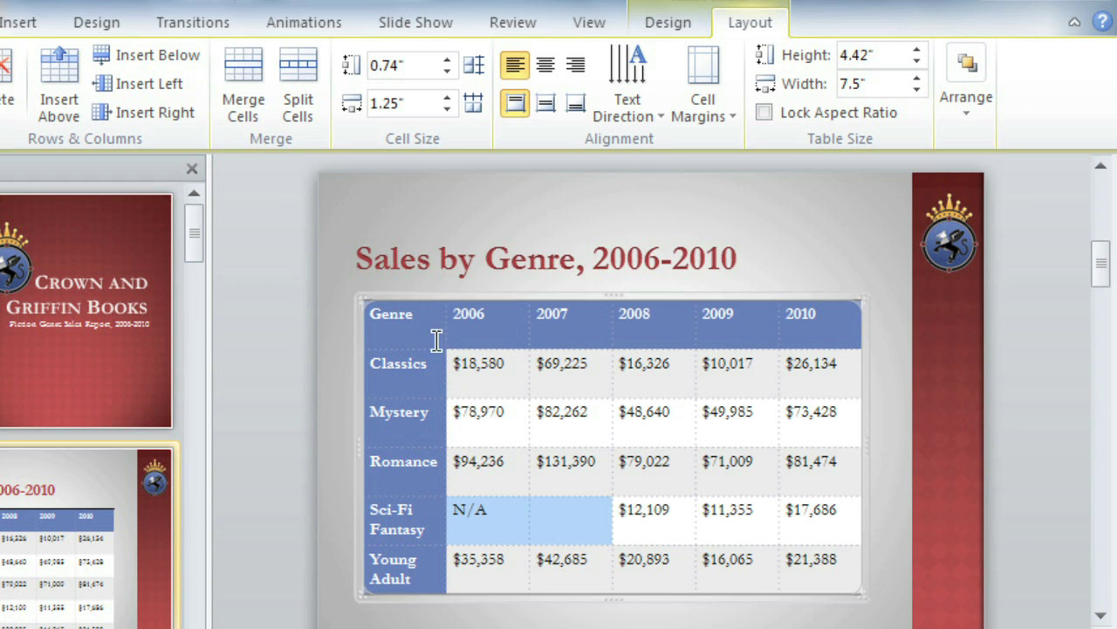
{"action": "left_click", "coordinate": [265, 113]}
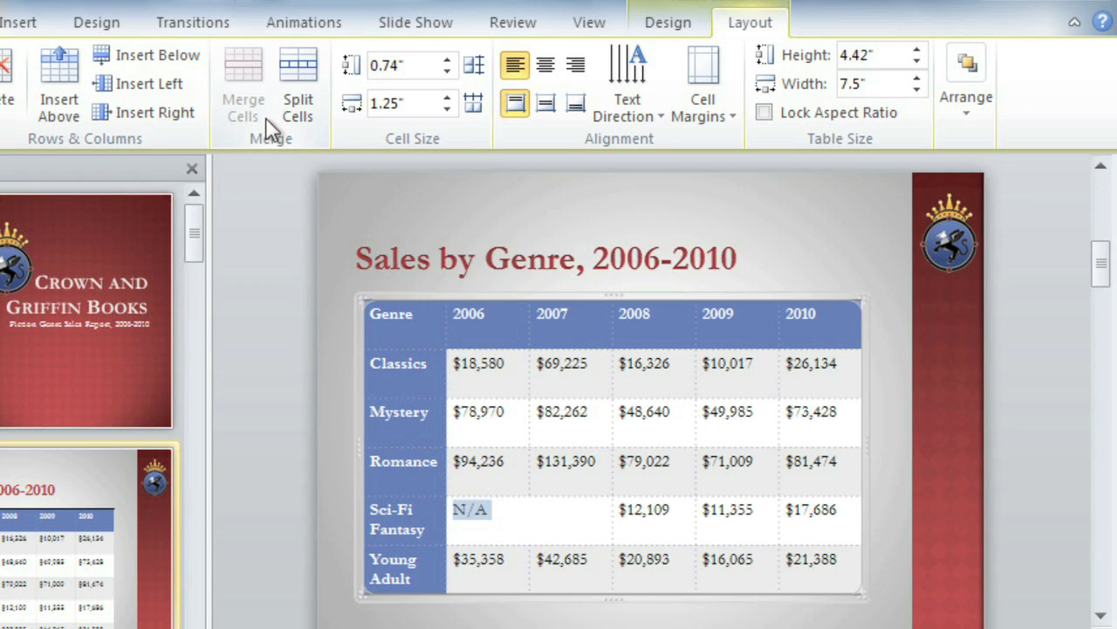
- Center the text of the whole table both vertically and horizontally within its cells
{"action": "left_click", "coordinate": [423, 300]}
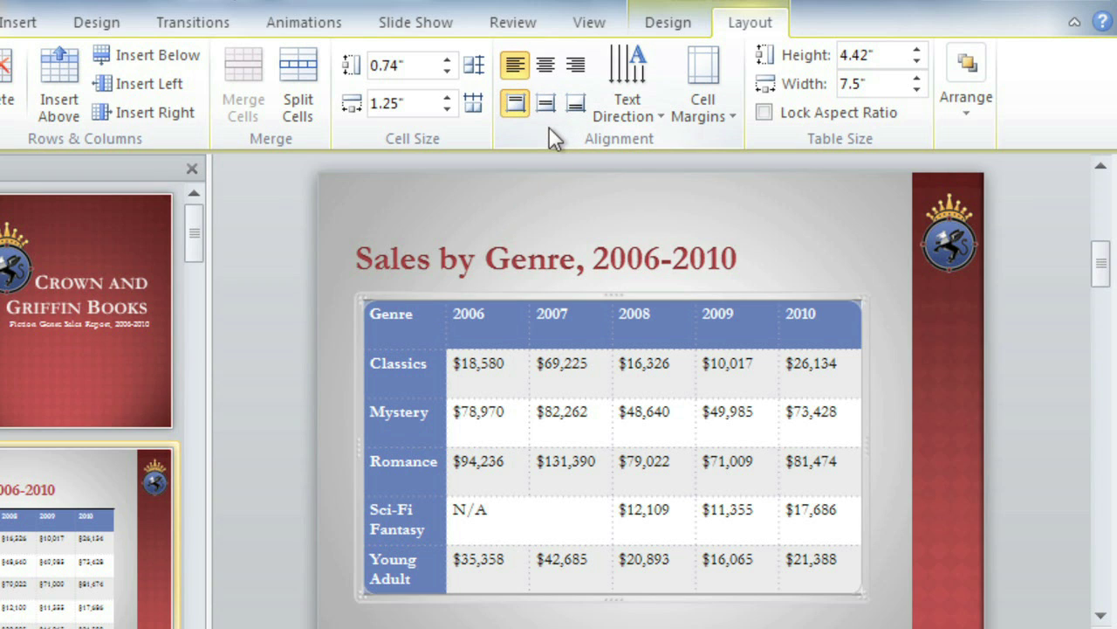
{"action": "left_click", "coordinate": [547, 104]}
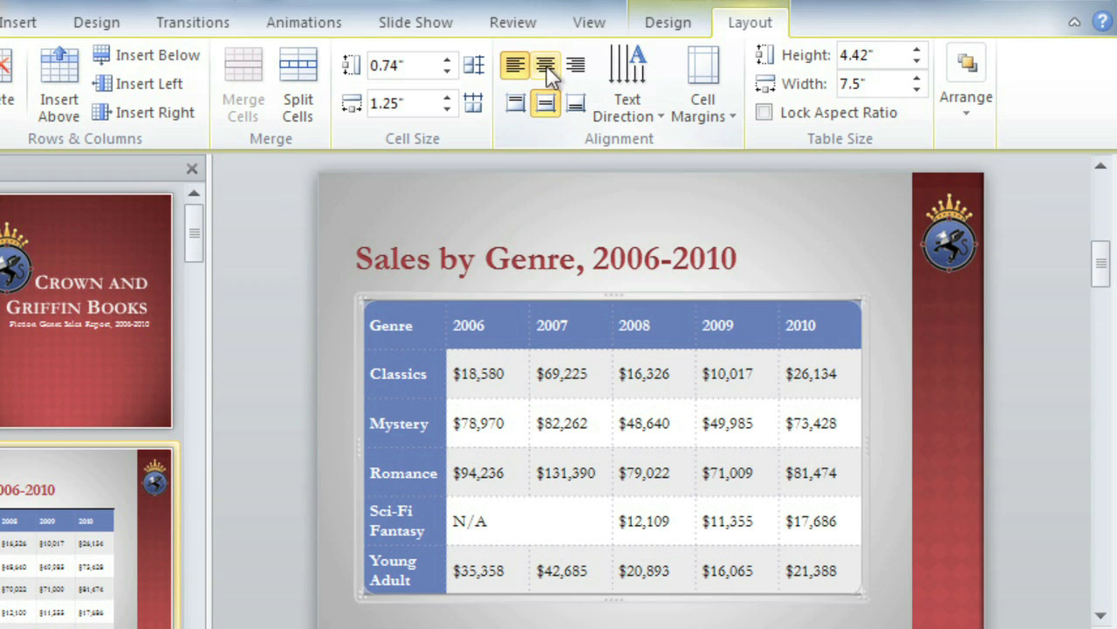
{"action": "left_click", "coordinate": [546, 70]}
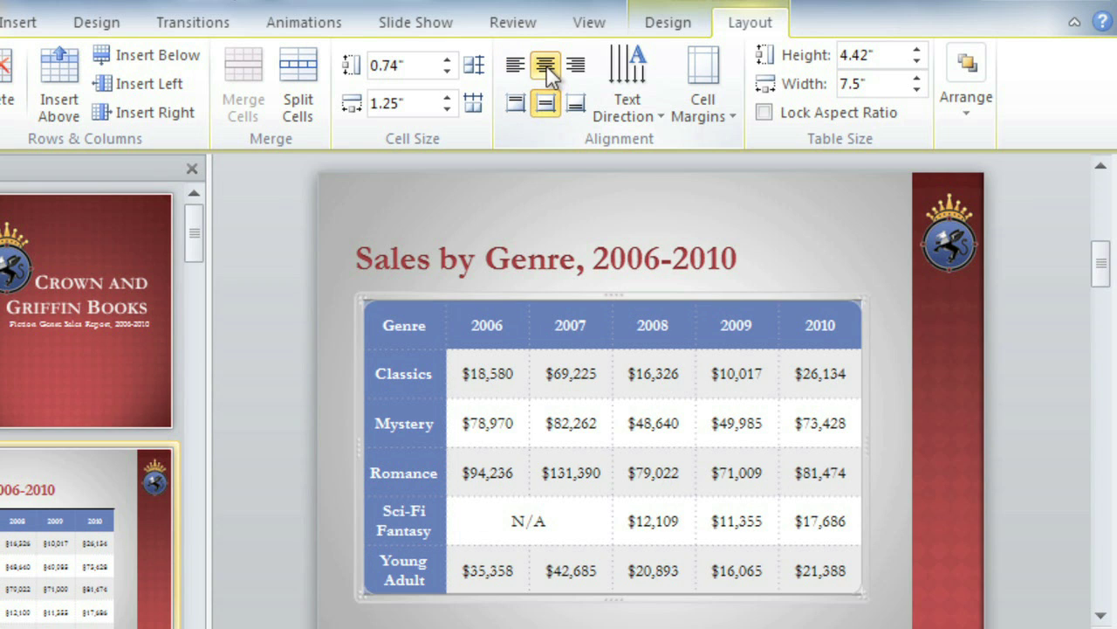